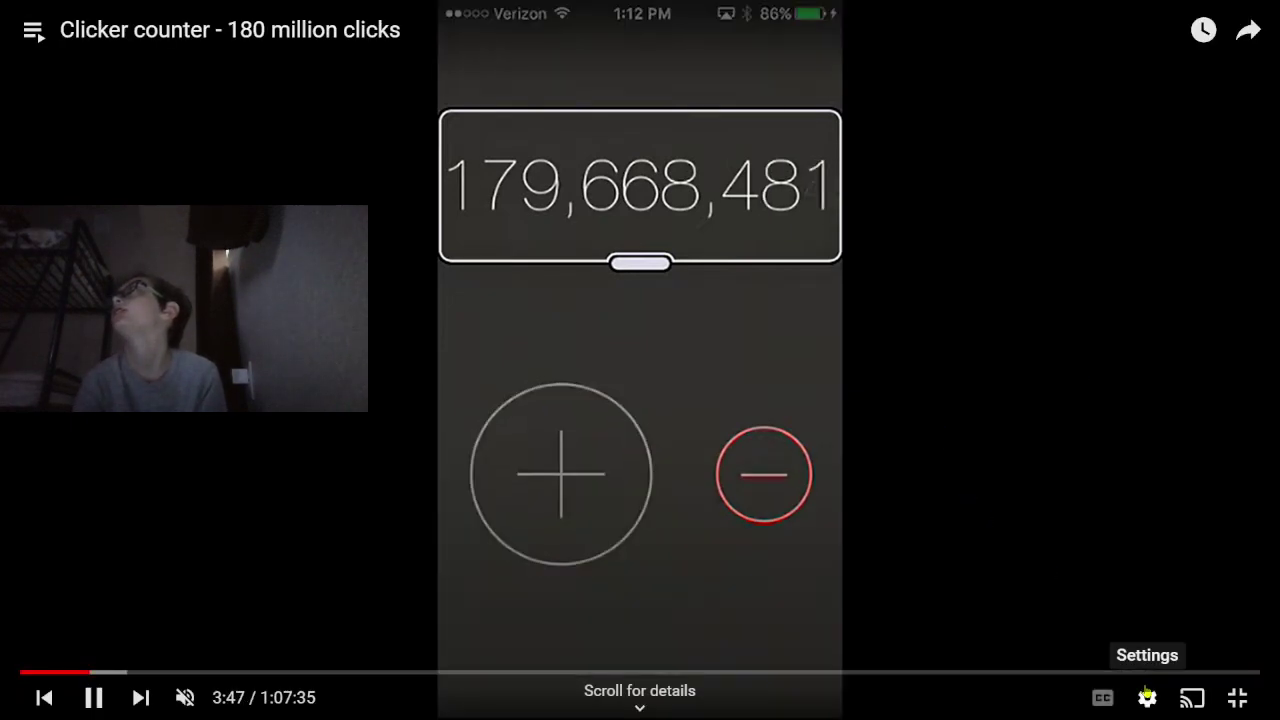
# Step: Set the clicker counter video's playback speed to 1.5 from the settings menu
pyautogui.click(1147, 697)
pyautogui.click(1159, 640)
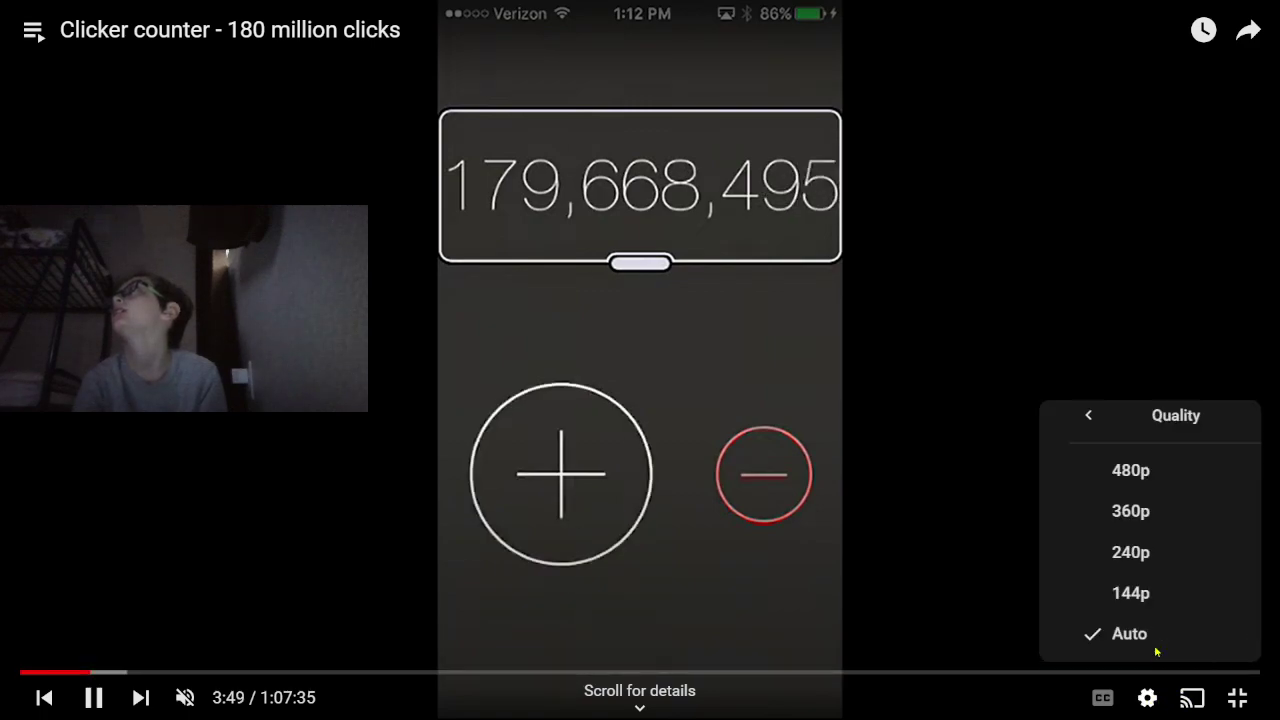
pyautogui.click(1072, 415)
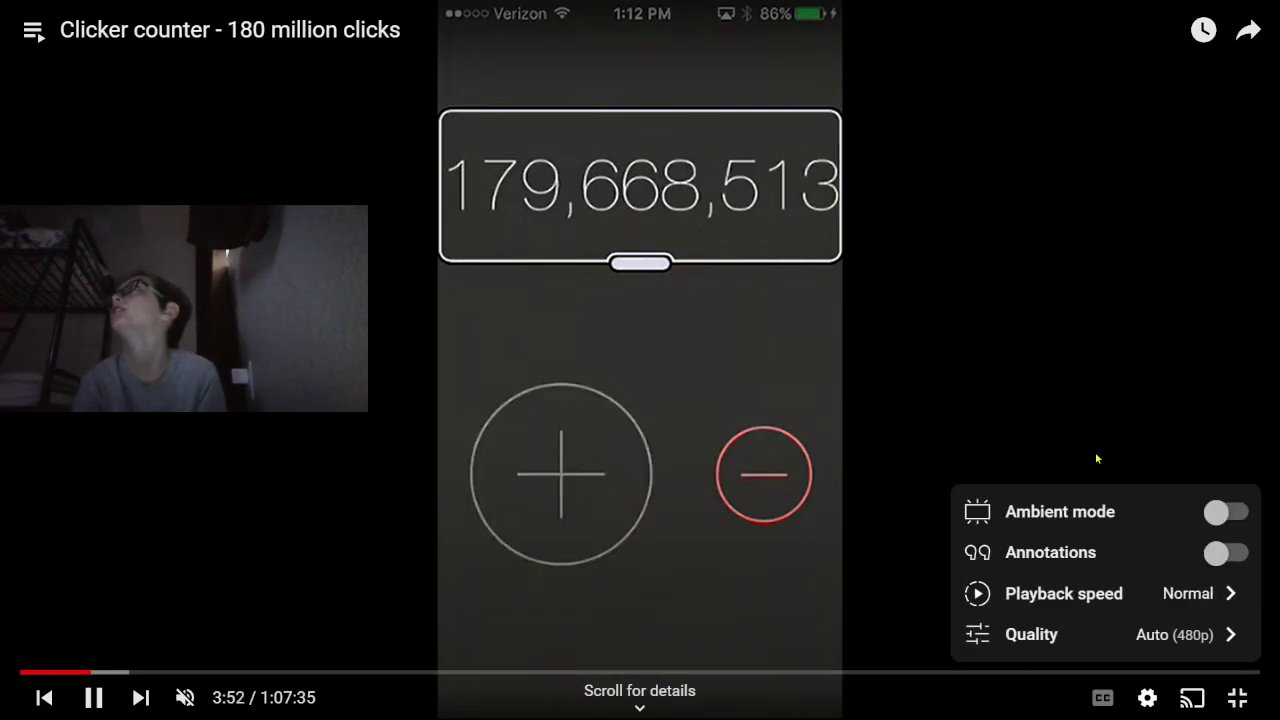
pyautogui.click(1151, 604)
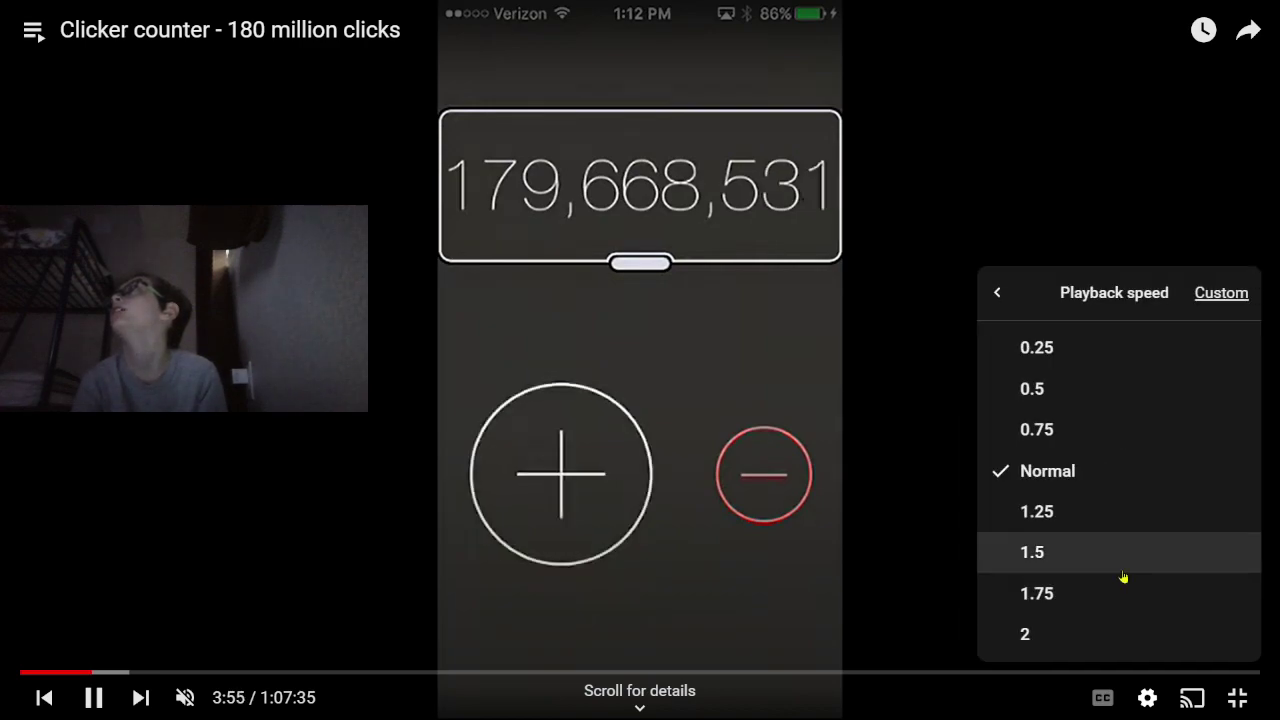
pyautogui.click(1122, 580)
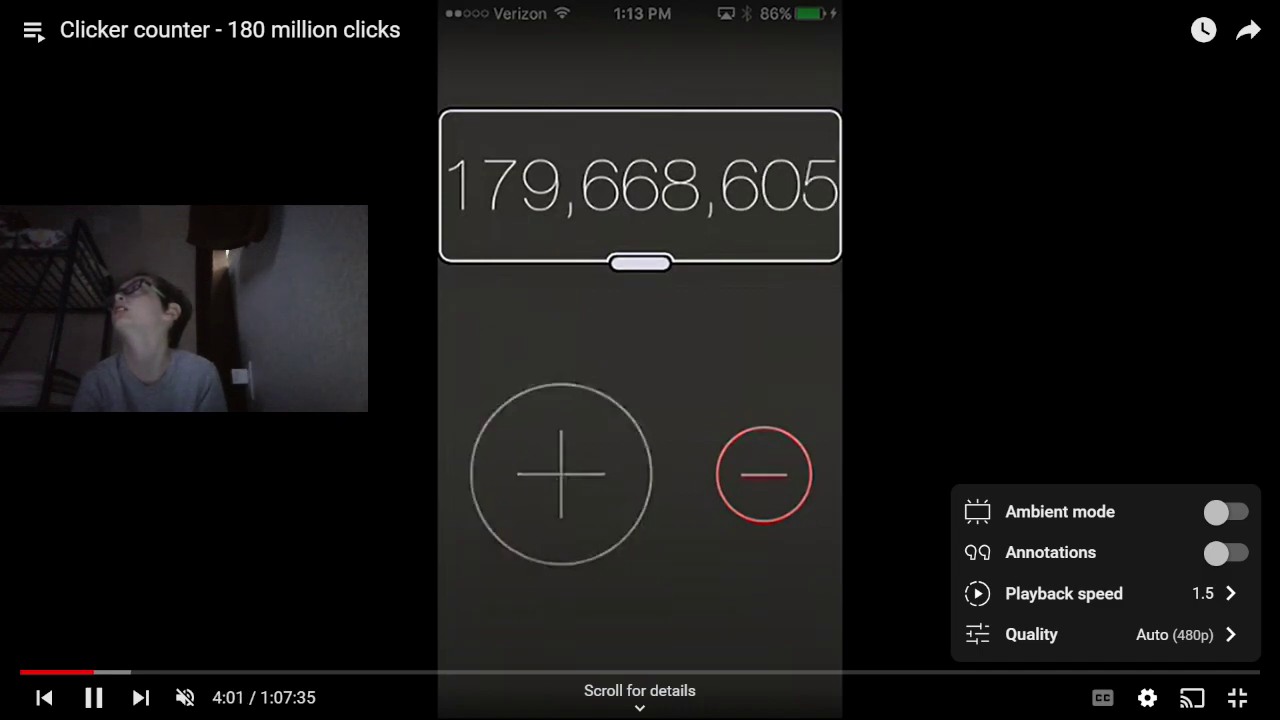
pyautogui.click(814, 413)
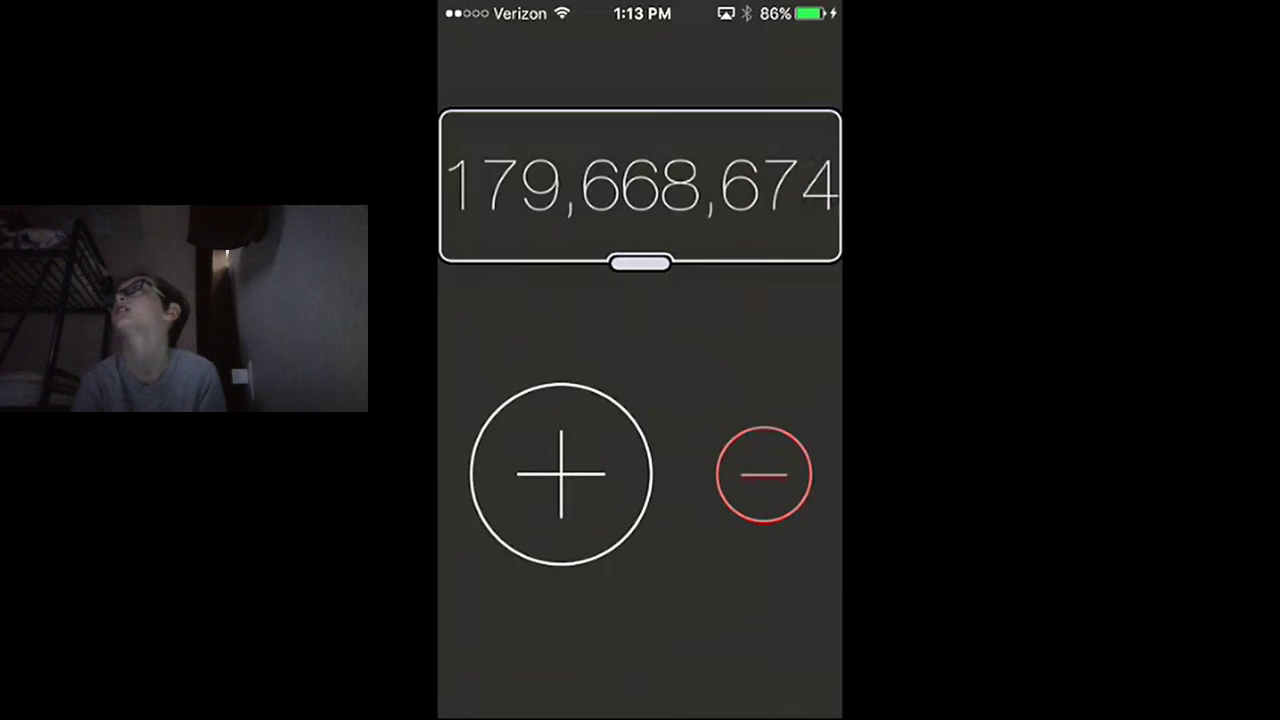